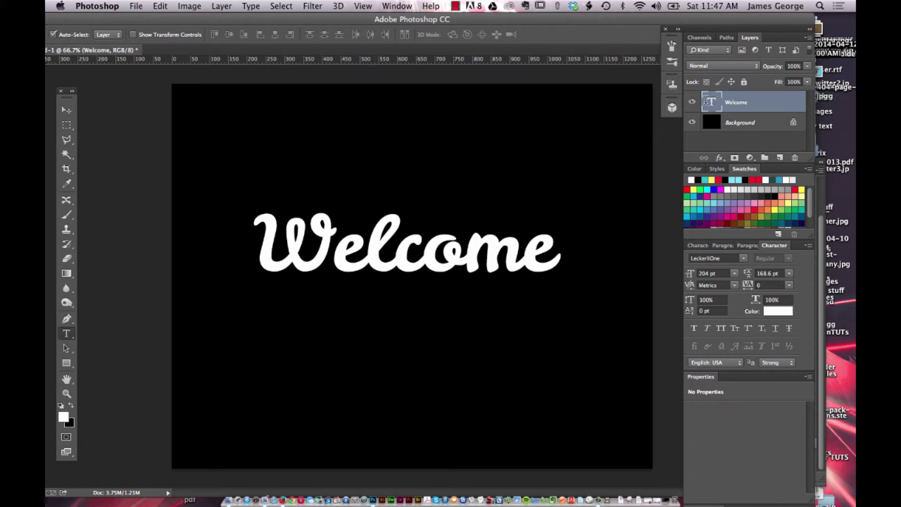
Enlarge the Welcome text from 204 pt to 249 pt and nudge it slightly right and down.
double_click(709, 103)
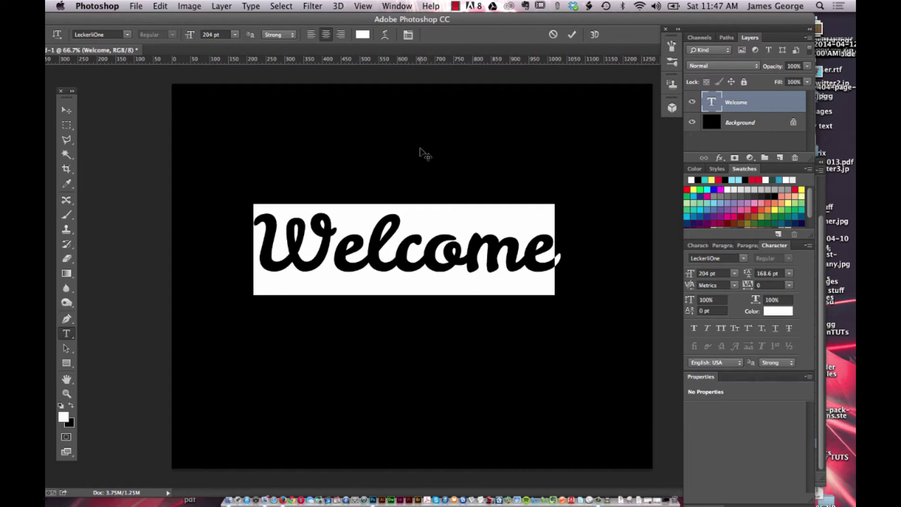
key("super+shift+period")
key("super+shift+period")
key("super+shift+period")
key("super+shift+period")
key("super+shift+period")
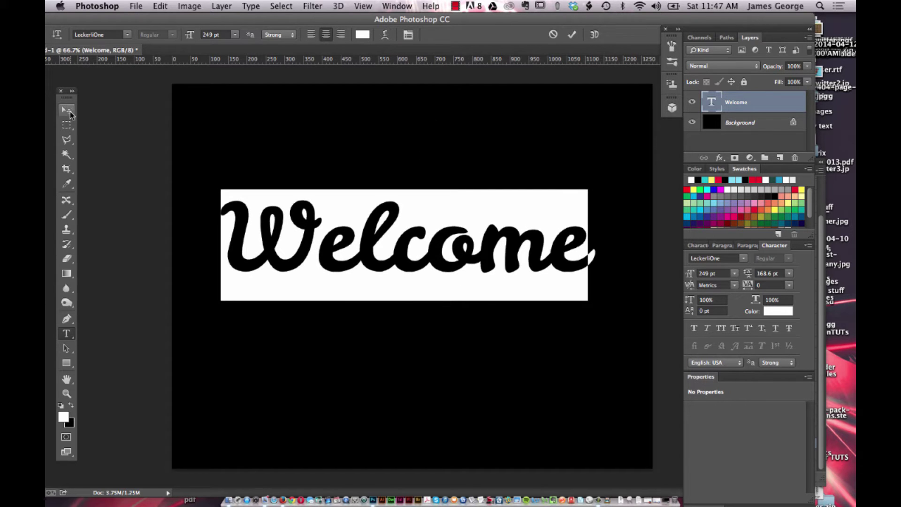
left_click(69, 114)
left_click_drag(366, 255, 388, 272)
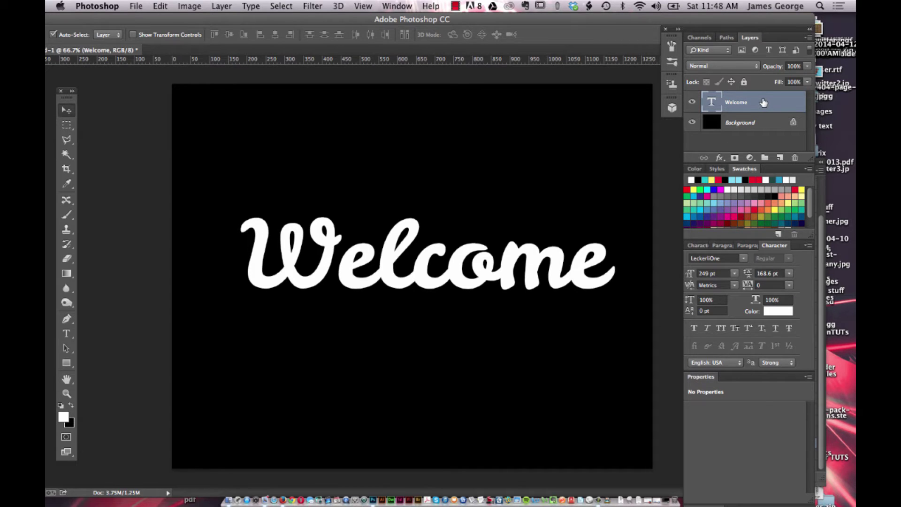
Convert the Welcome text layer into a shape layer.
right_click(763, 103)
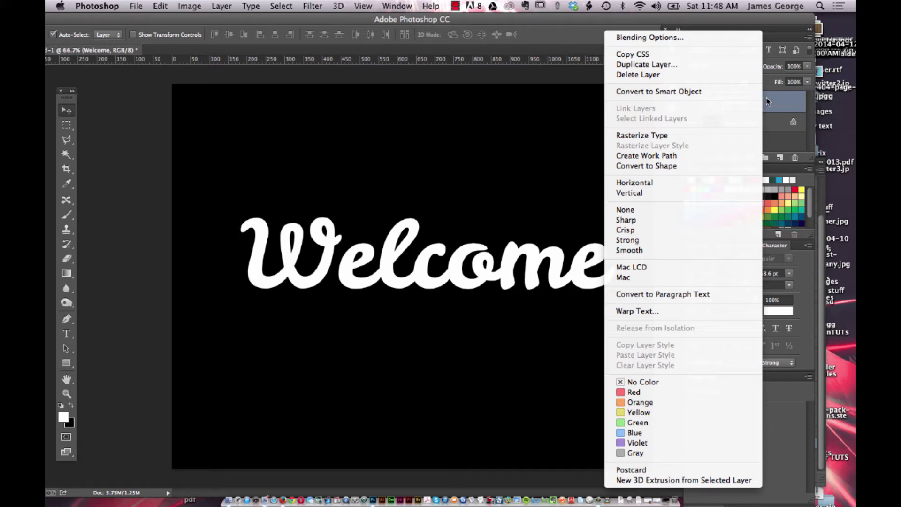
left_click(661, 167)
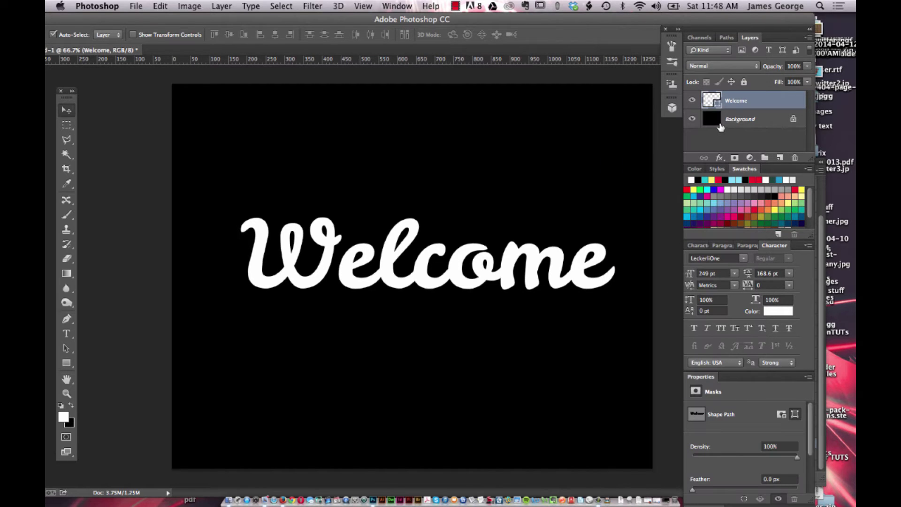
left_click(66, 348)
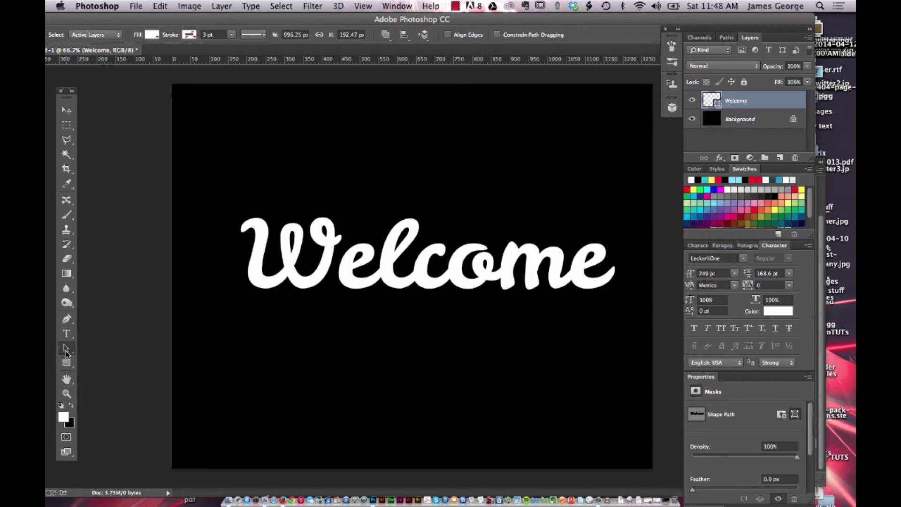
Save the Welcome Shape Path as a 'Welcome Shape Path copy' in the Paths panel.
left_click(726, 39)
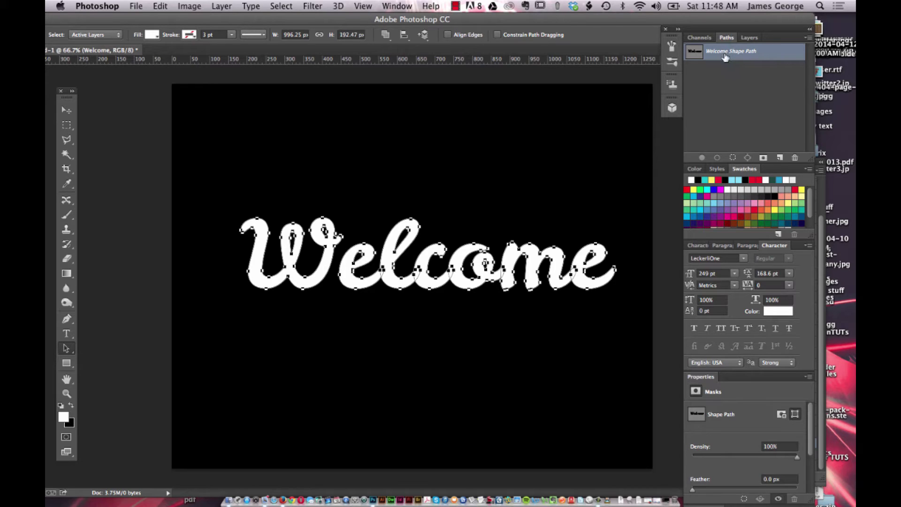
double_click(693, 51)
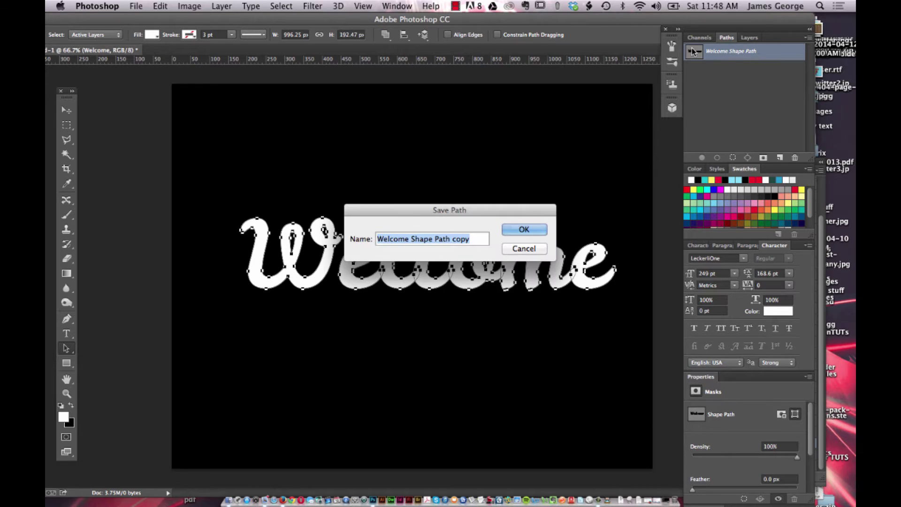
left_click(535, 227)
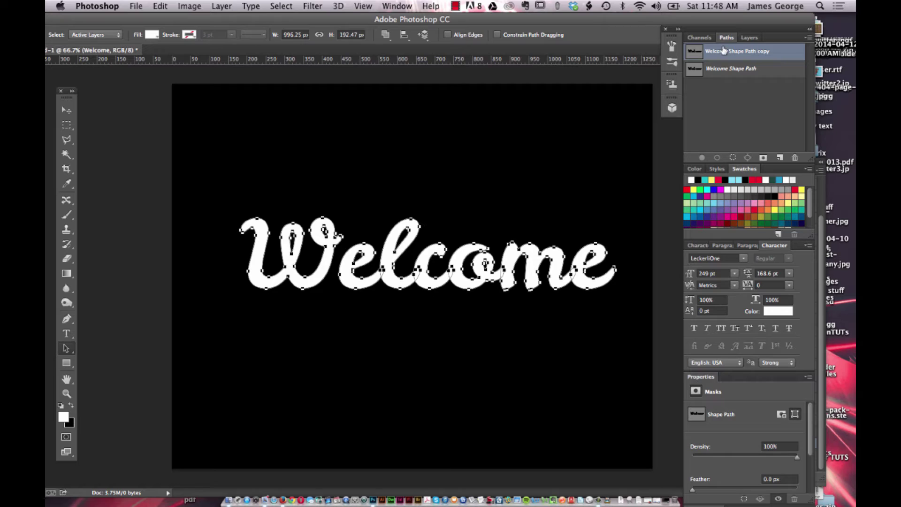
left_click(750, 38)
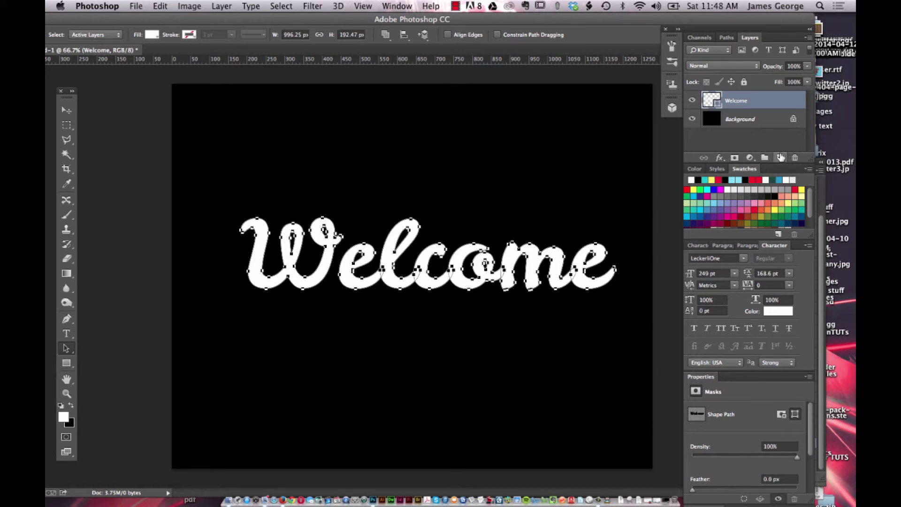
Add an empty Layer 1 above Welcome and set the Welcome shape's fill to No Color.
left_click(781, 158)
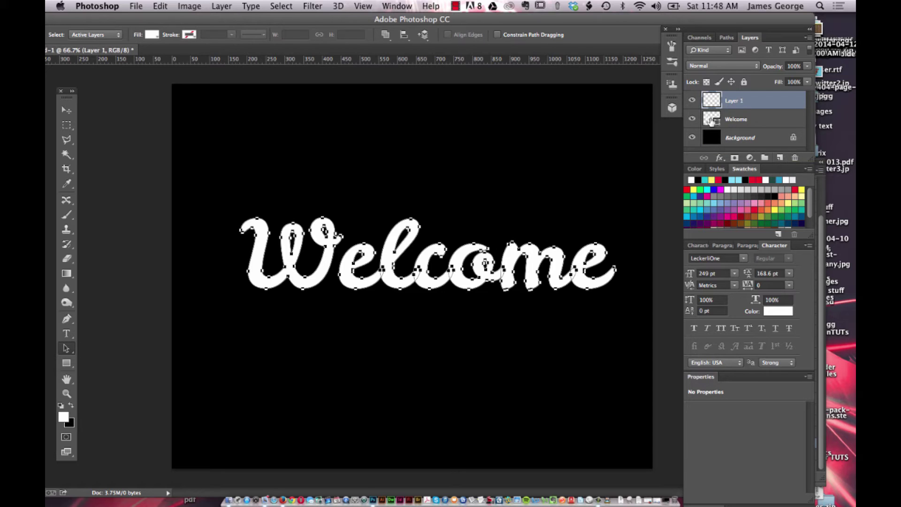
left_click(712, 121)
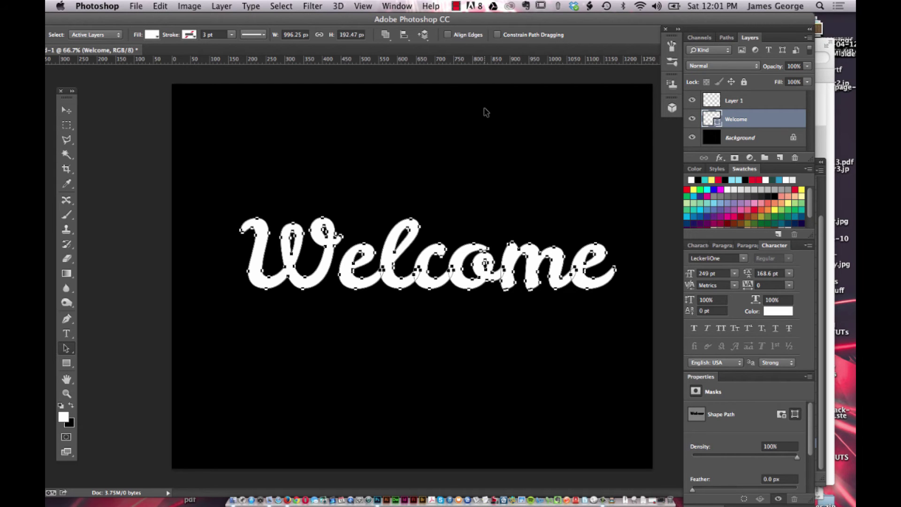
left_click(727, 39)
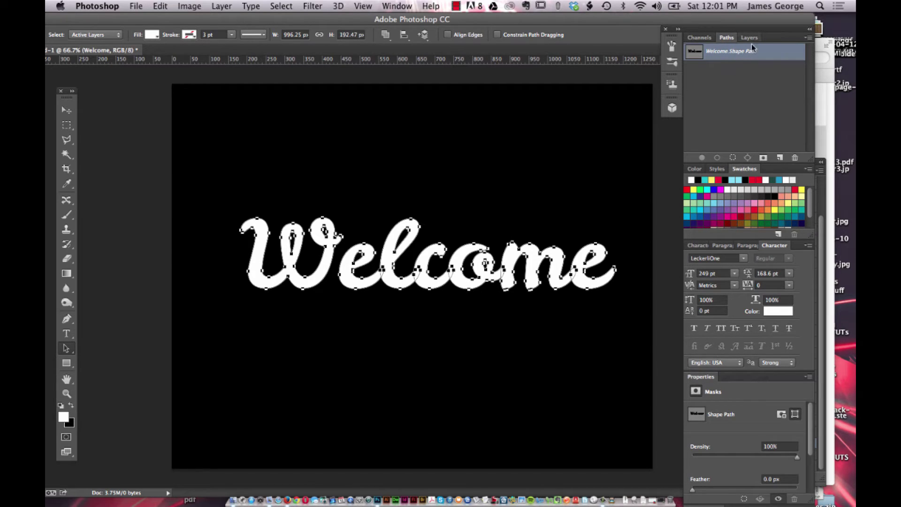
left_click(751, 39)
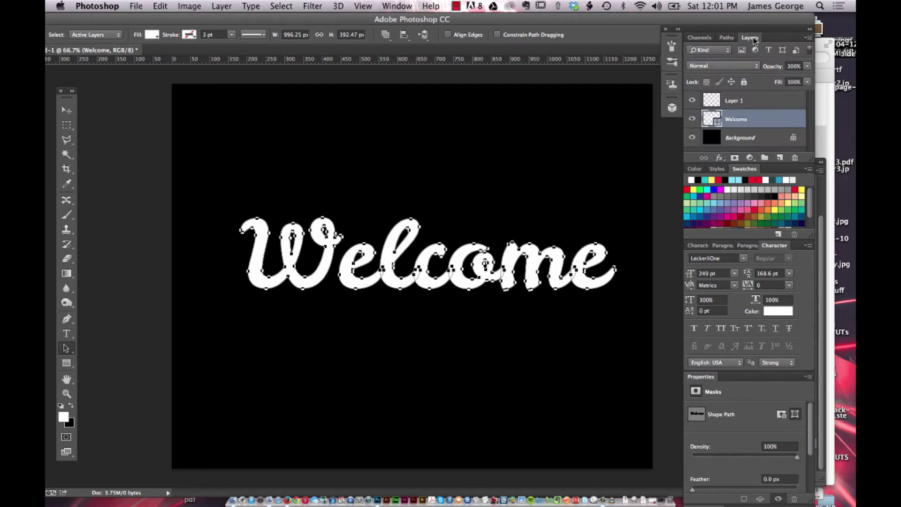
left_click(154, 36)
left_click(104, 57)
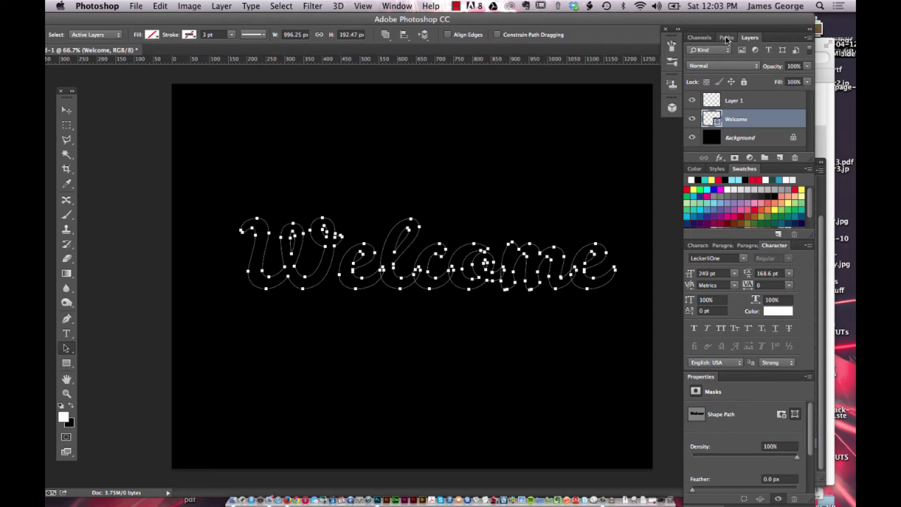
Save a copy of the Welcome shape path again and make Layer 1 active.
left_click(726, 38)
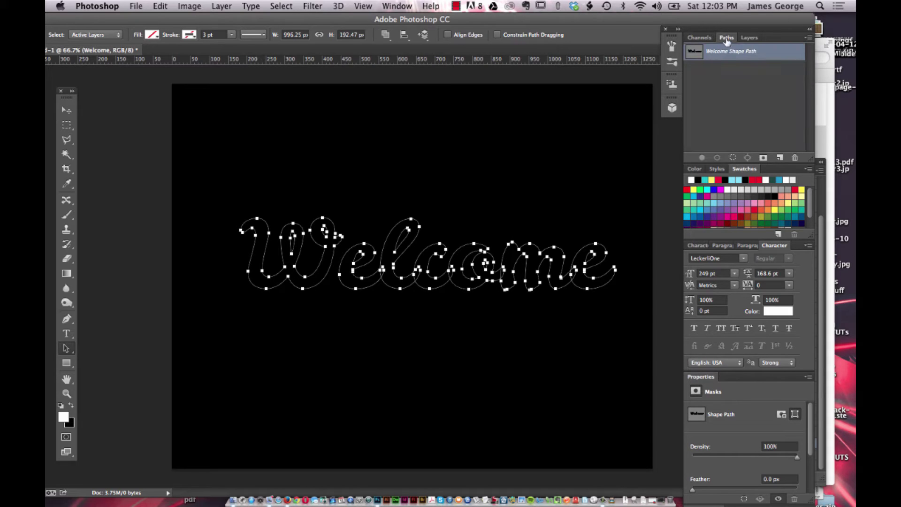
double_click(731, 52)
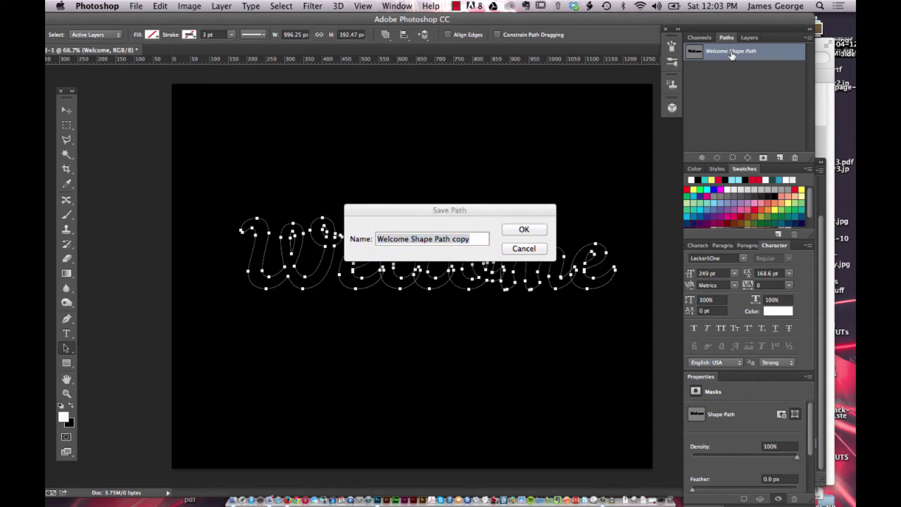
left_click(534, 230)
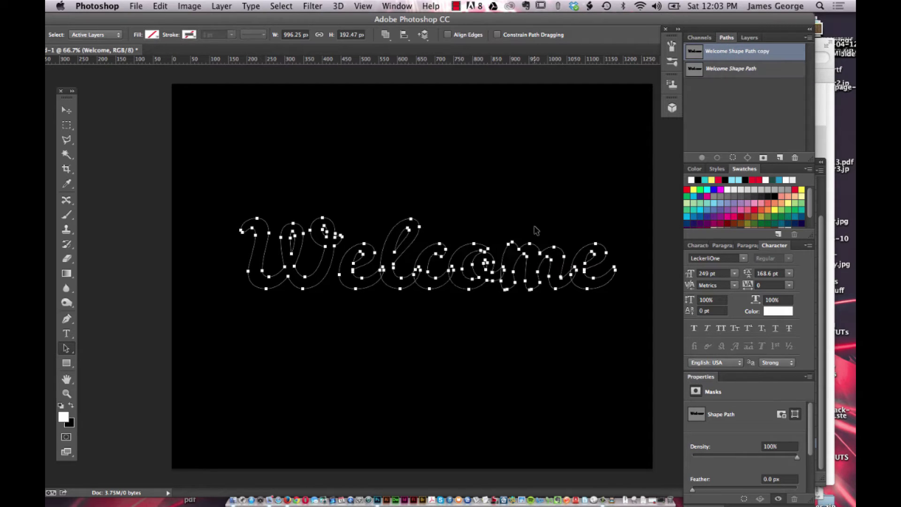
left_click(751, 38)
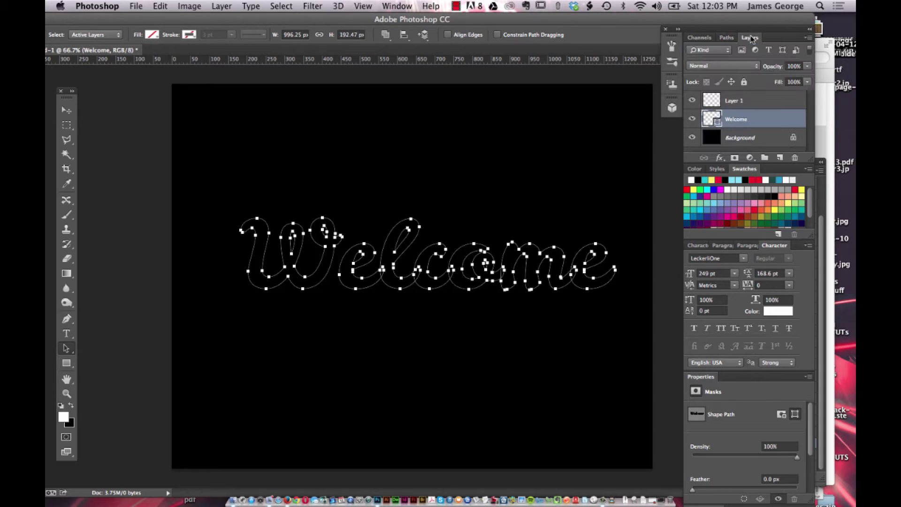
left_click(737, 102)
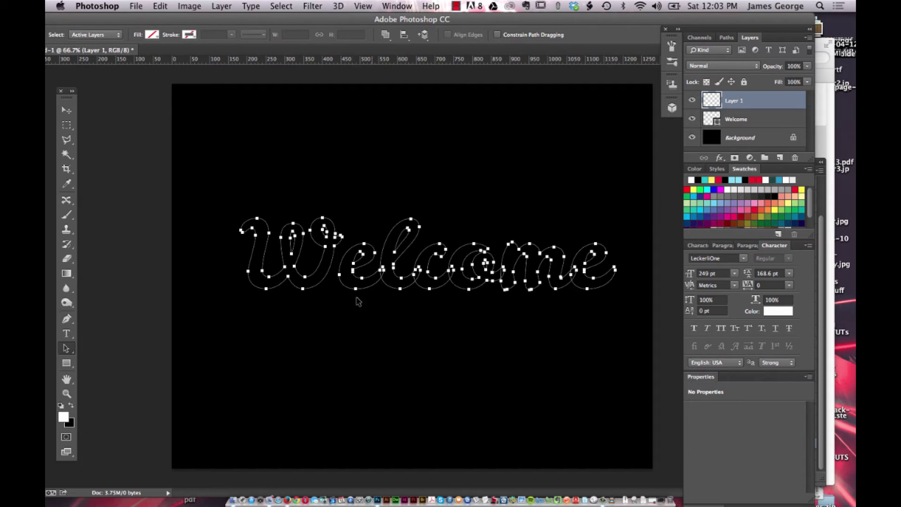
Choose the Brush tool with a Soft Round tip, 5 px size and 0% hardness.
left_click(729, 39)
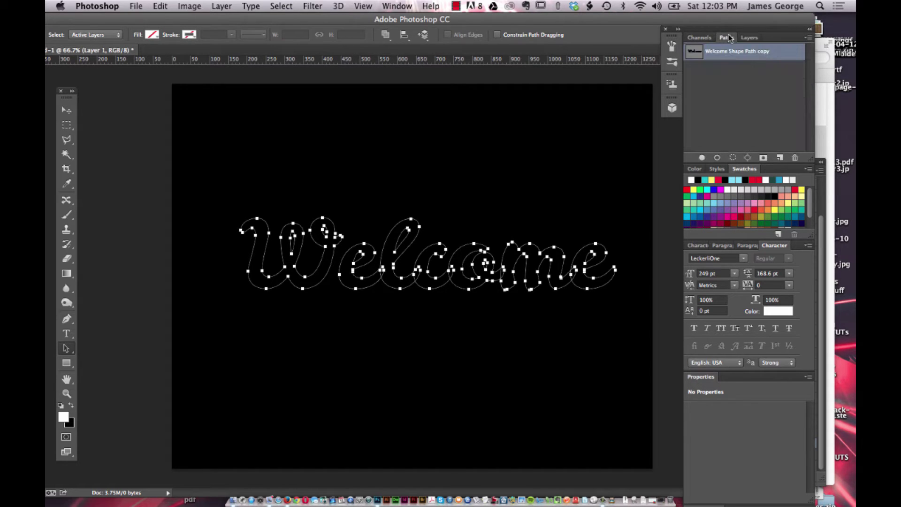
left_click(68, 216)
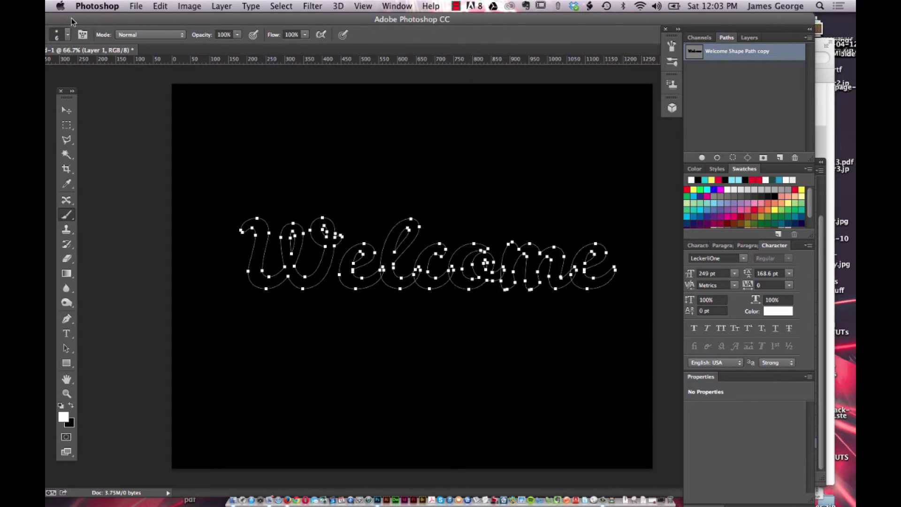
left_click_drag(63, 41, 109, 18)
left_click(107, 36)
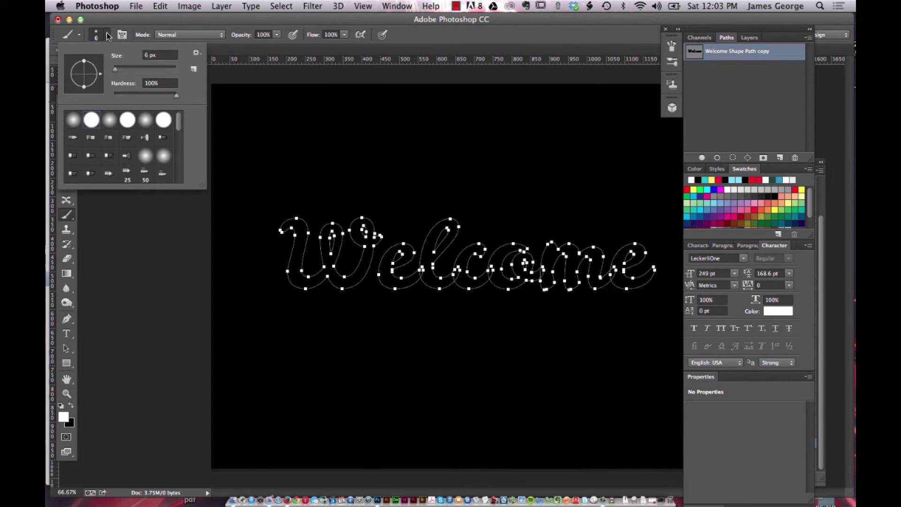
left_click(111, 121)
left_click(116, 70)
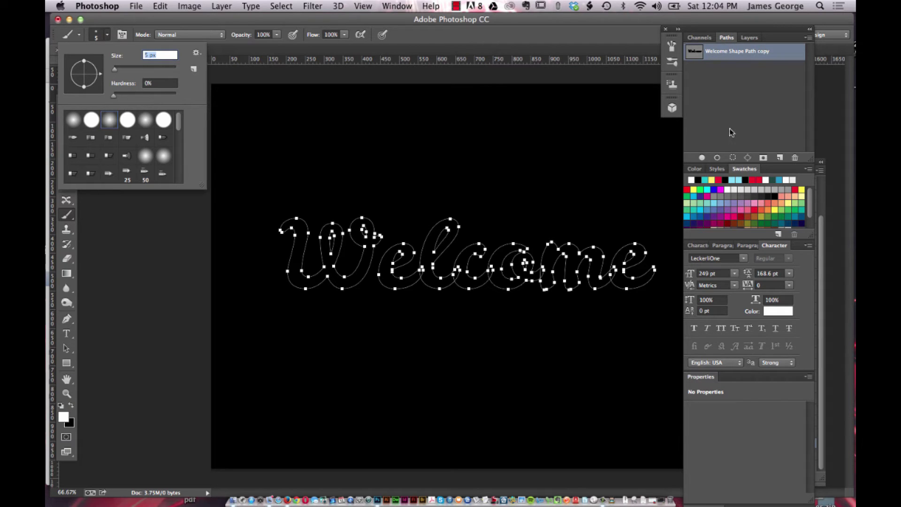
Stroke the saved Welcome path onto Layer 1 with the white brush, then deselect the path.
left_click(718, 157)
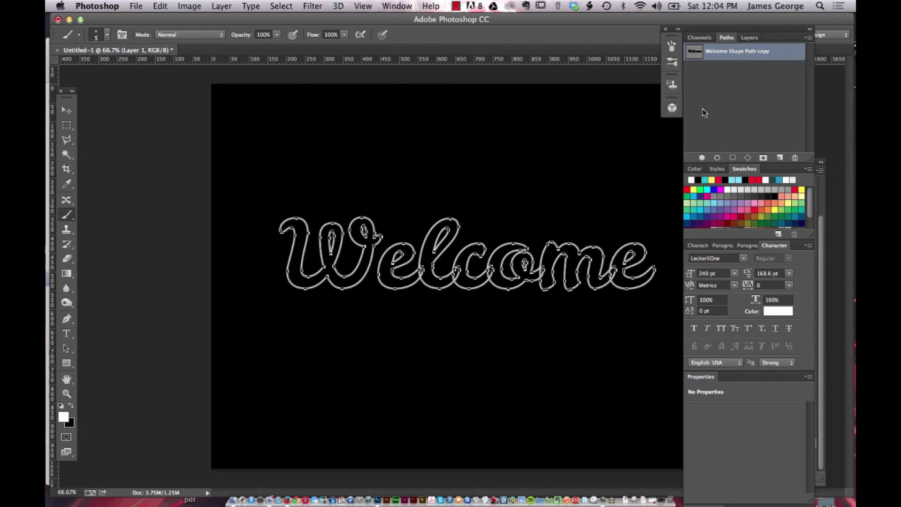
left_click(741, 76)
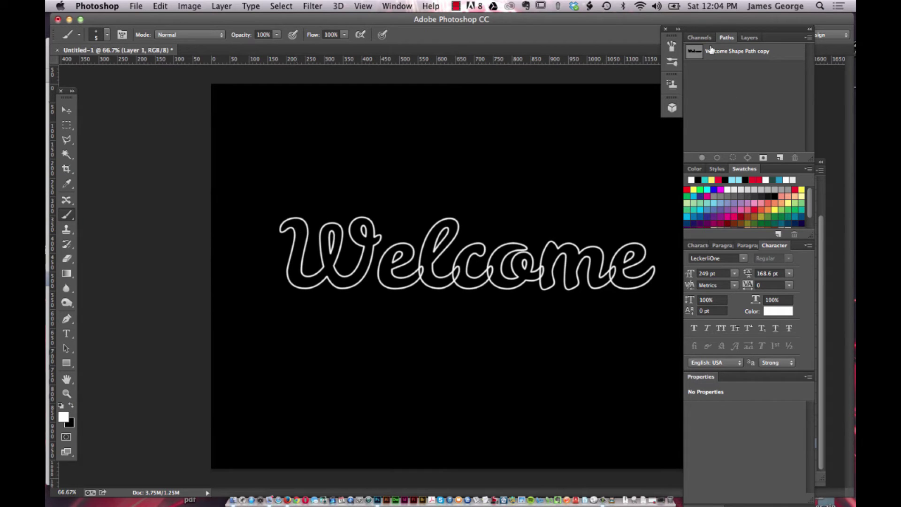
left_click(750, 37)
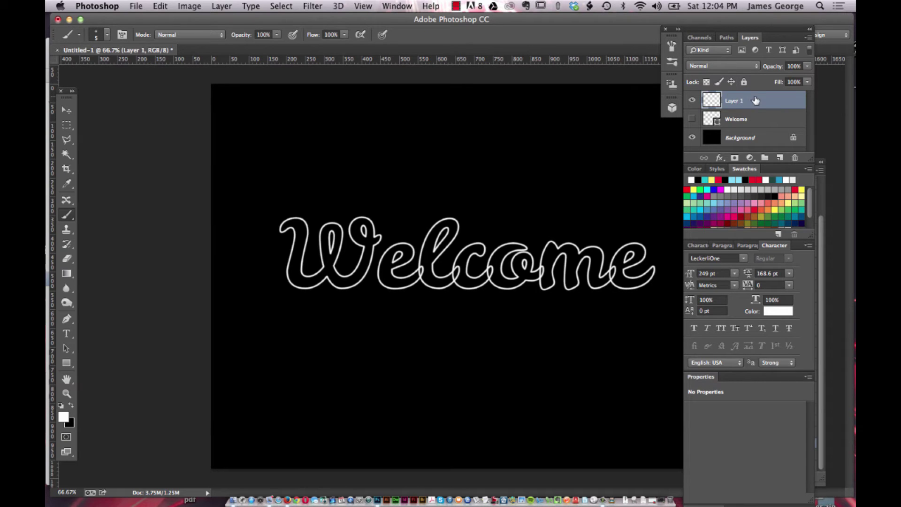
Open Layer 1's layer style and enable an Inner Glow, first coloured white.
key("h")
double_click(756, 99)
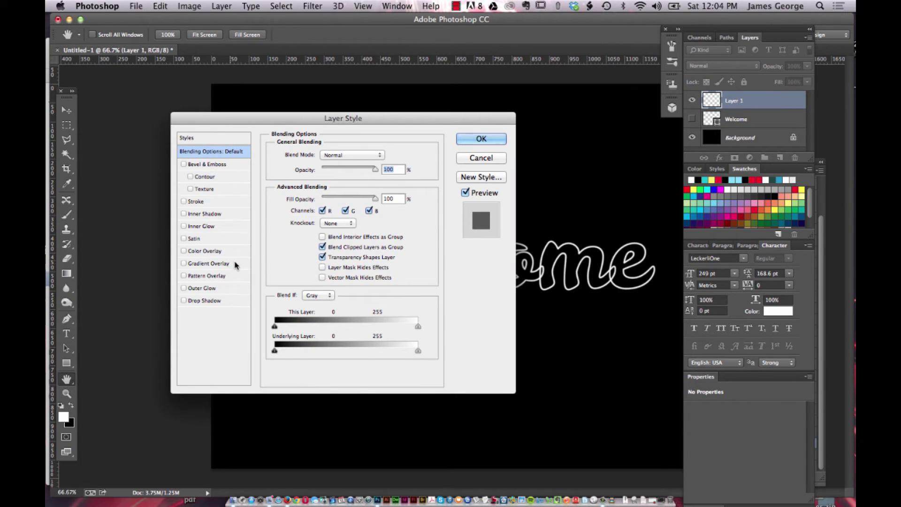
left_click(203, 226)
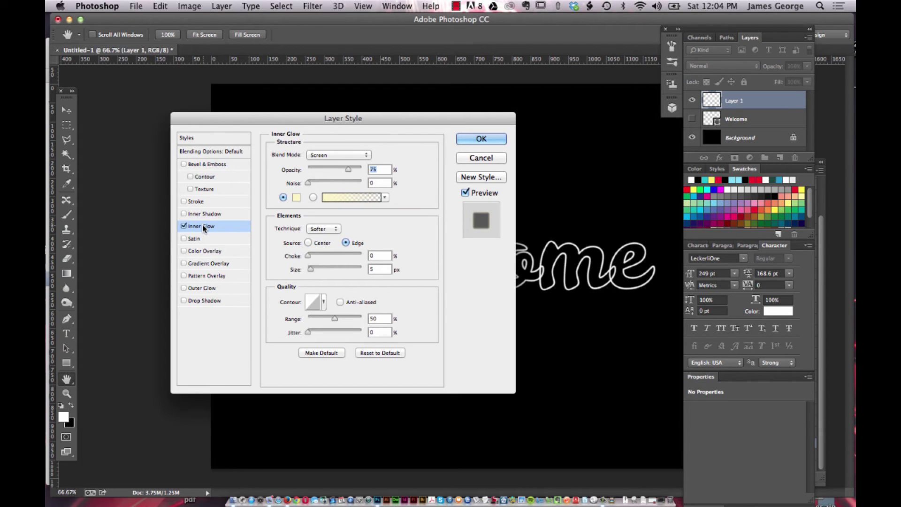
left_click(296, 199)
left_click(551, 212)
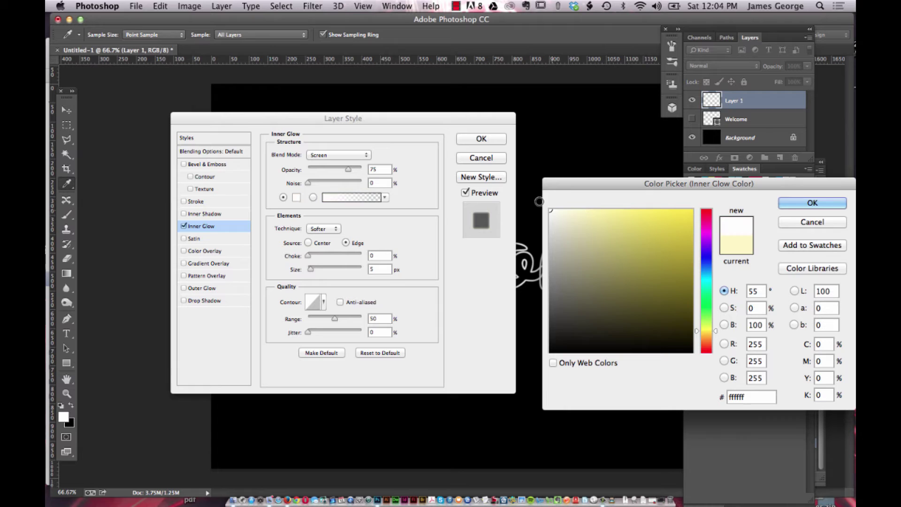
left_click(798, 203)
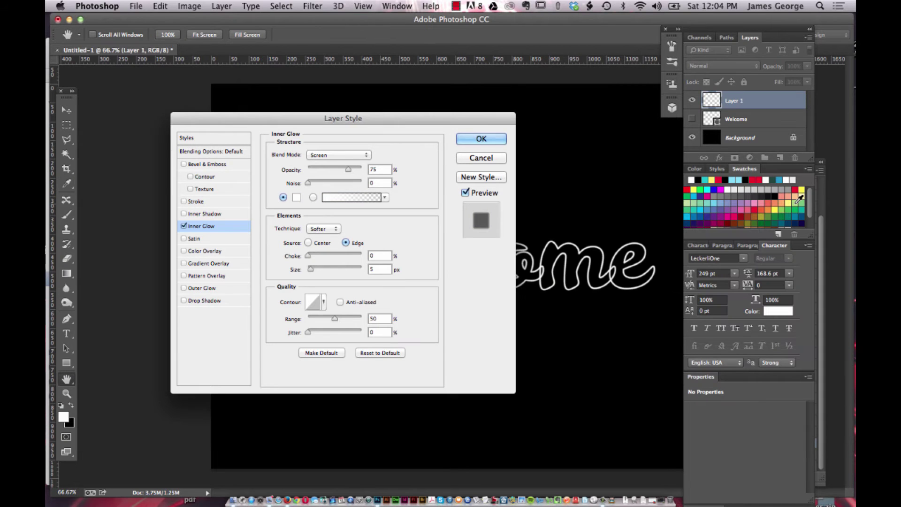
left_click_drag(399, 116, 340, 92)
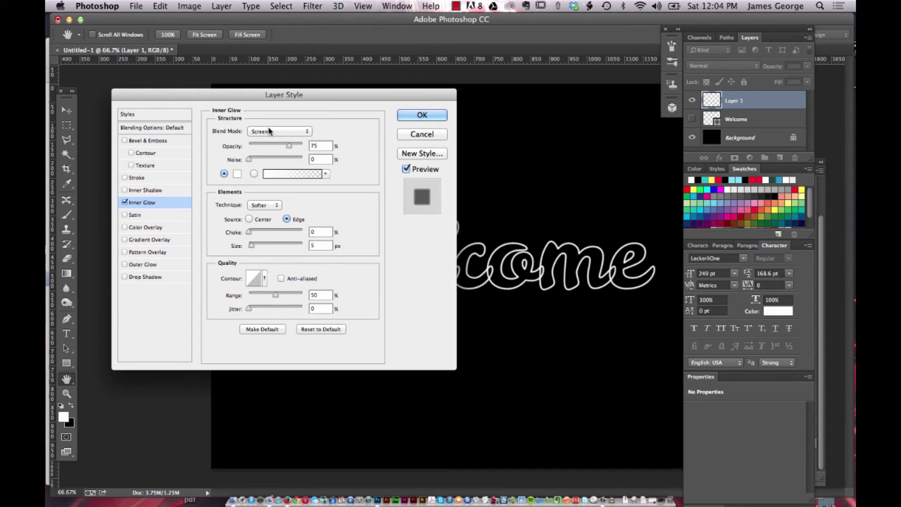
Set the inner glow to magenta with Hard Light blend mode and 5 px size.
left_click(237, 174)
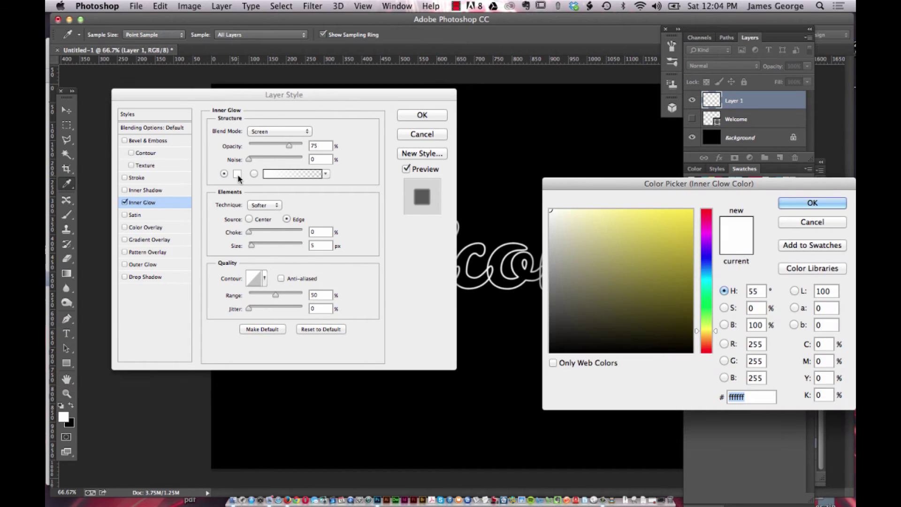
left_click(707, 298)
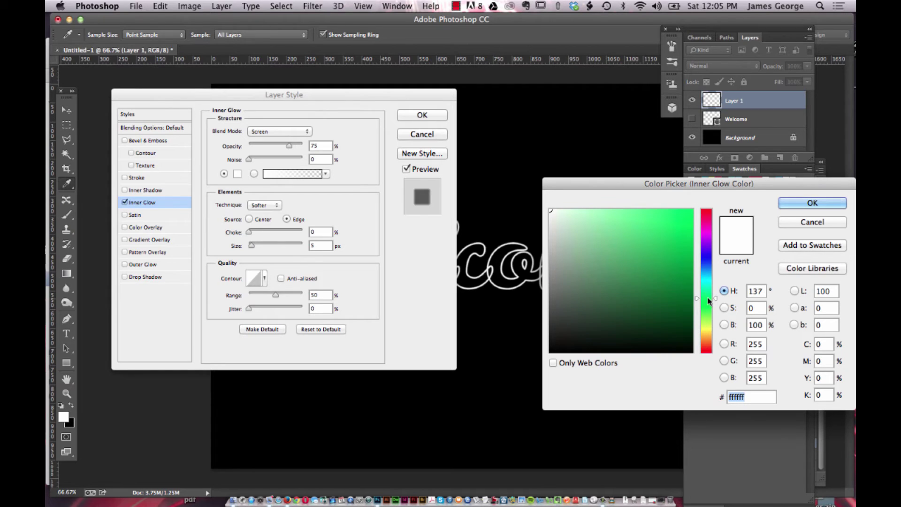
left_click_drag(707, 301, 707, 230)
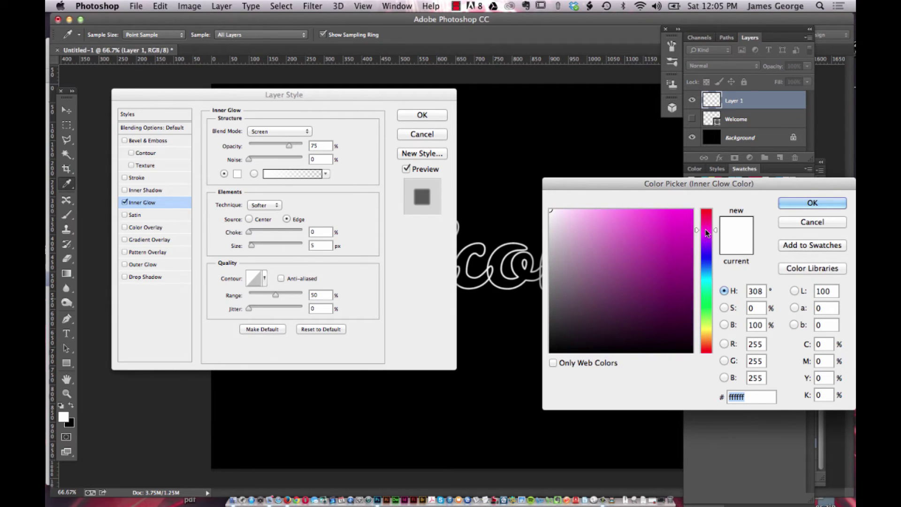
left_click(685, 223)
left_click(789, 203)
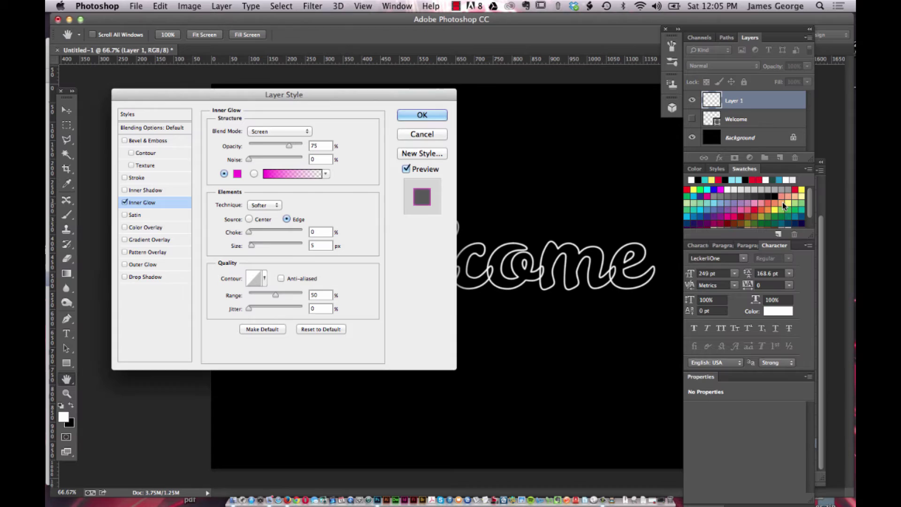
left_click(279, 131)
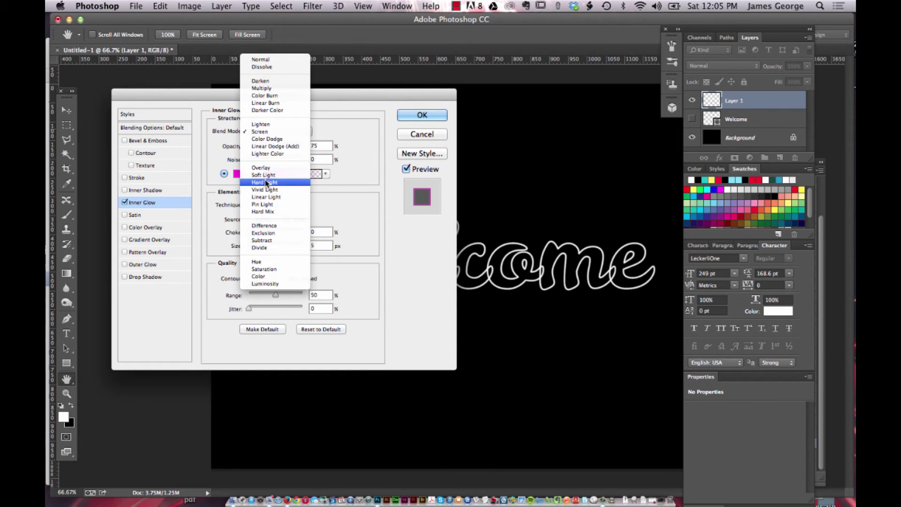
left_click(266, 182)
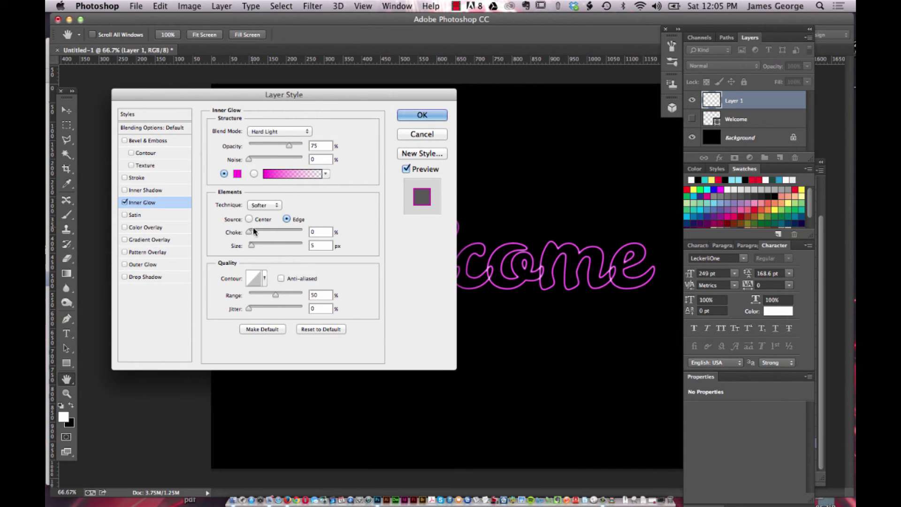
left_click_drag(252, 248, 249, 247)
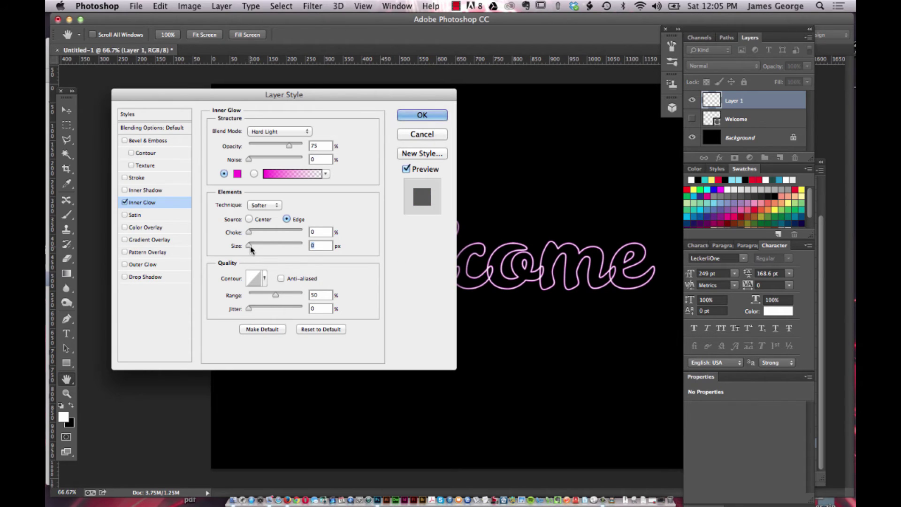
left_click_drag(250, 248, 250, 249)
Enable Outer Glow and set its colour to pure red #ff0000.
left_click(140, 264)
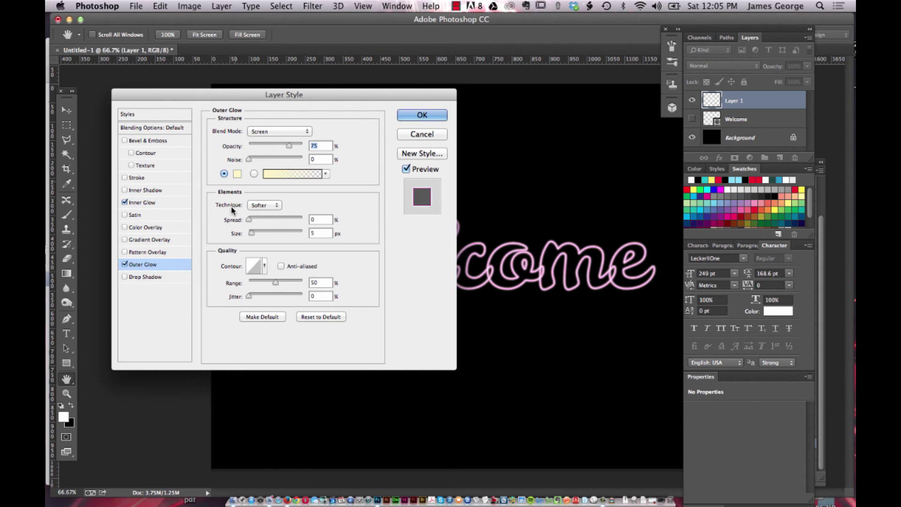
left_click(237, 174)
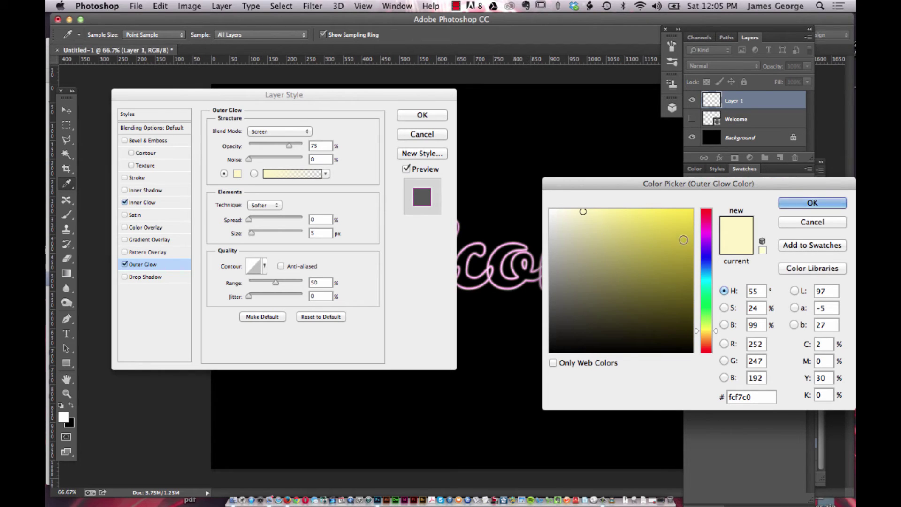
left_click_drag(716, 219, 717, 205)
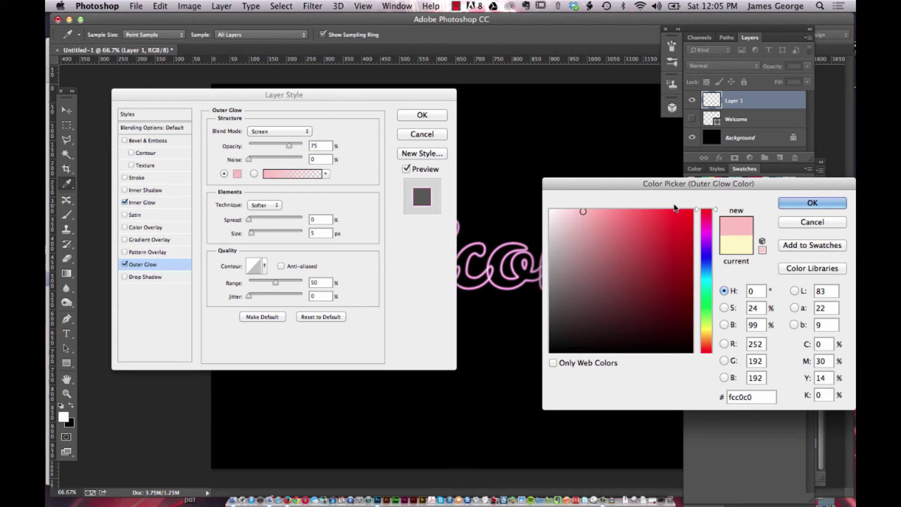
left_click(693, 209)
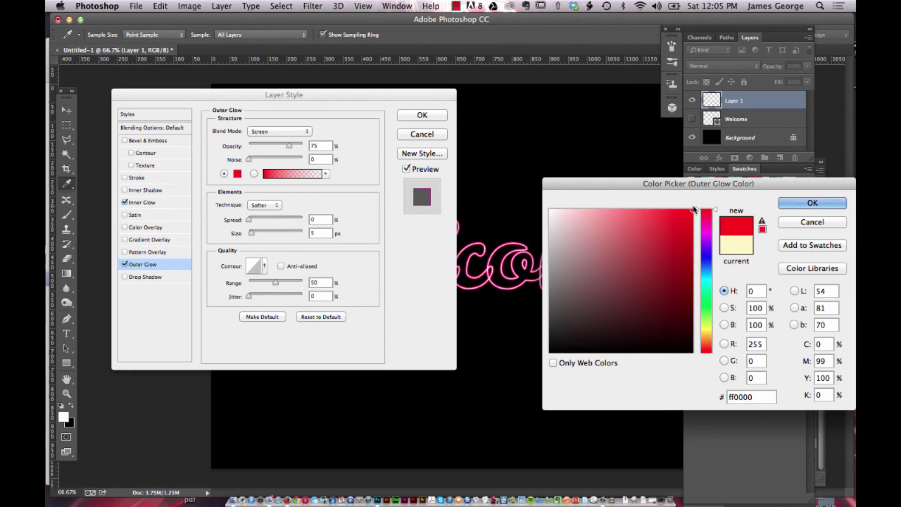
left_click(794, 205)
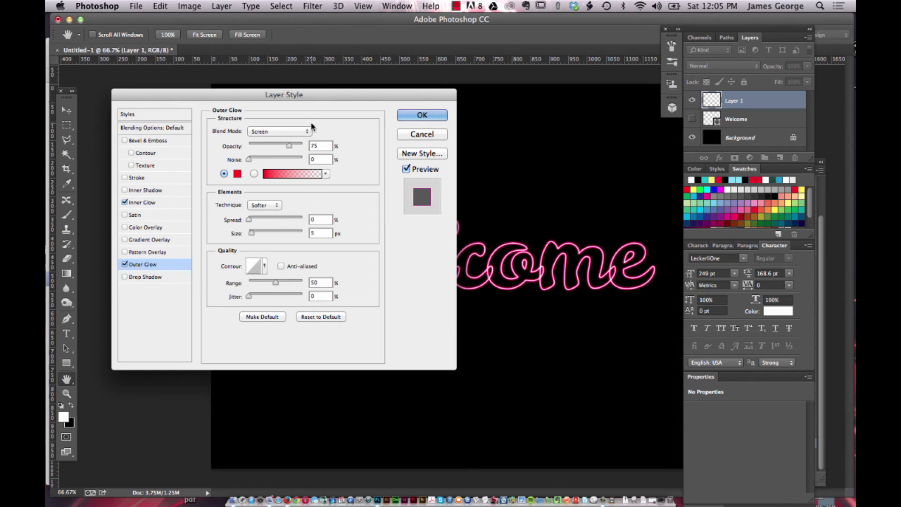
Set the outer glow to Hard Light at 13 px and apply both glows.
left_click(261, 130)
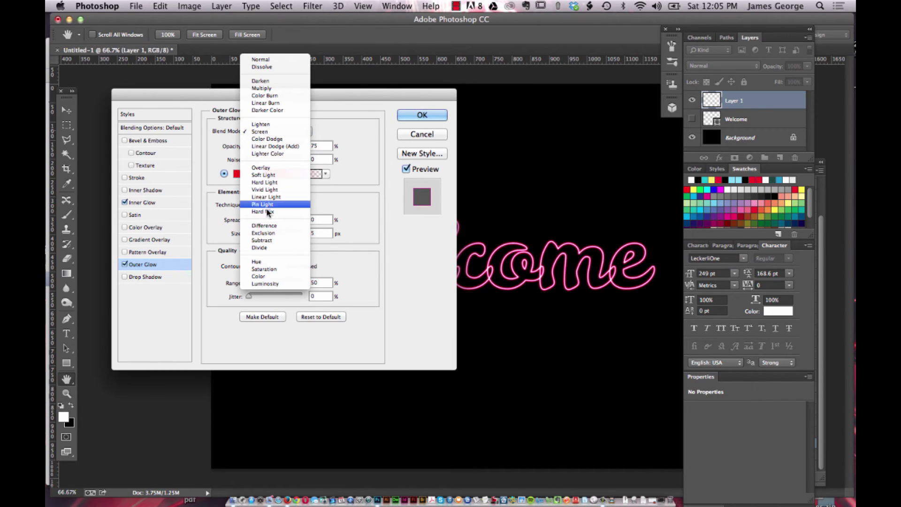
left_click(265, 183)
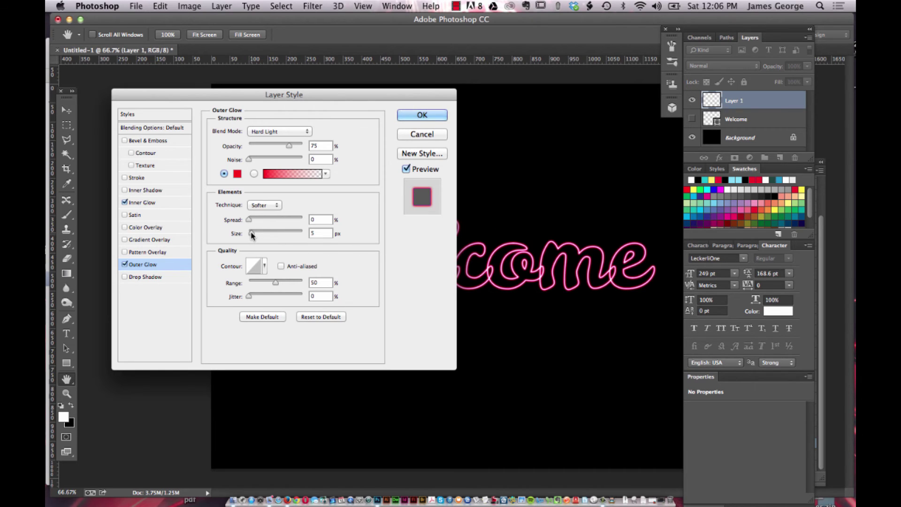
left_click_drag(252, 235, 254, 234)
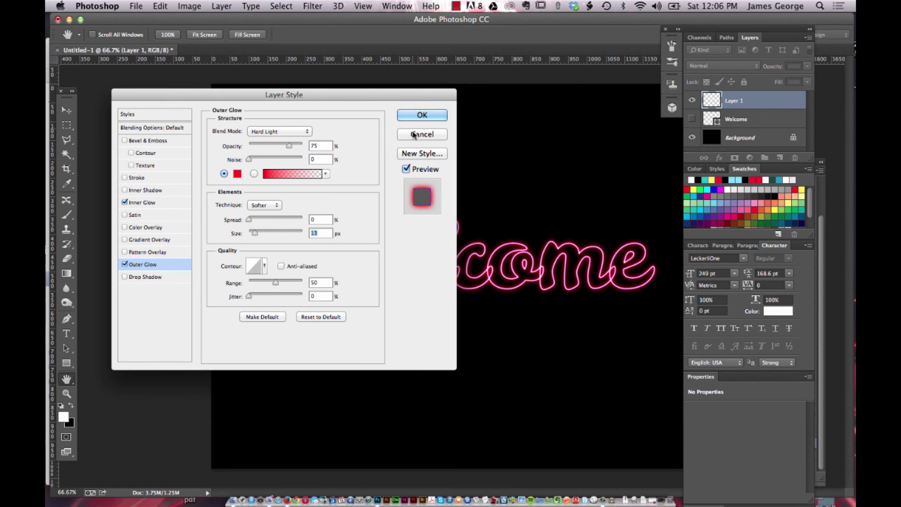
left_click(413, 115)
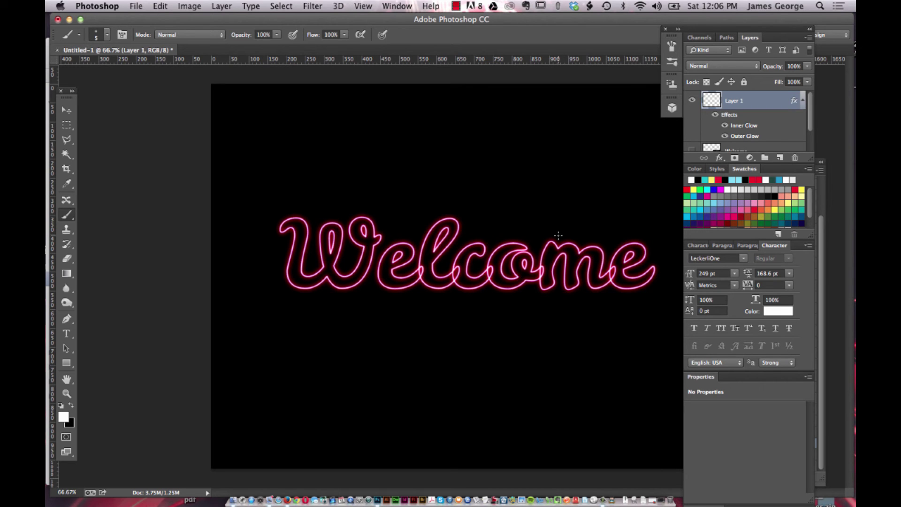
Switch to the Eraser with a 9 px round tip at 100% hardness.
scroll(483, 237, "up", 3)
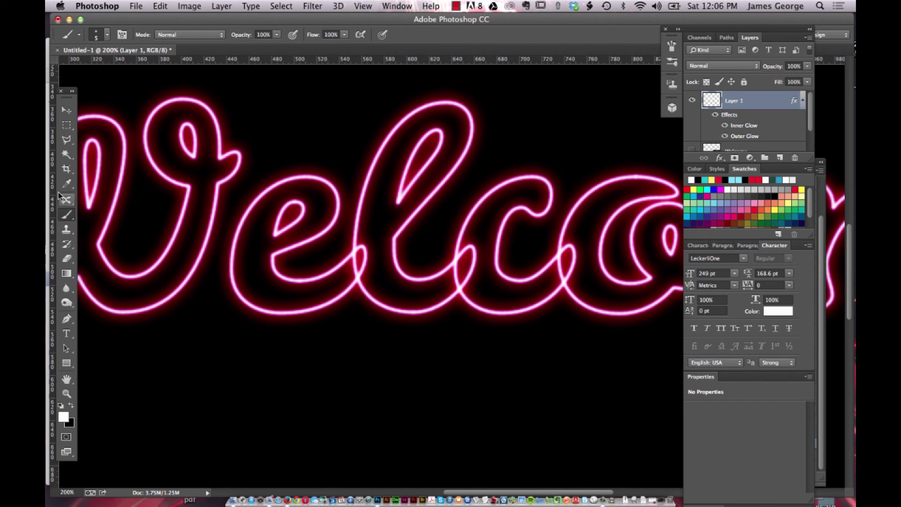
left_click(69, 259)
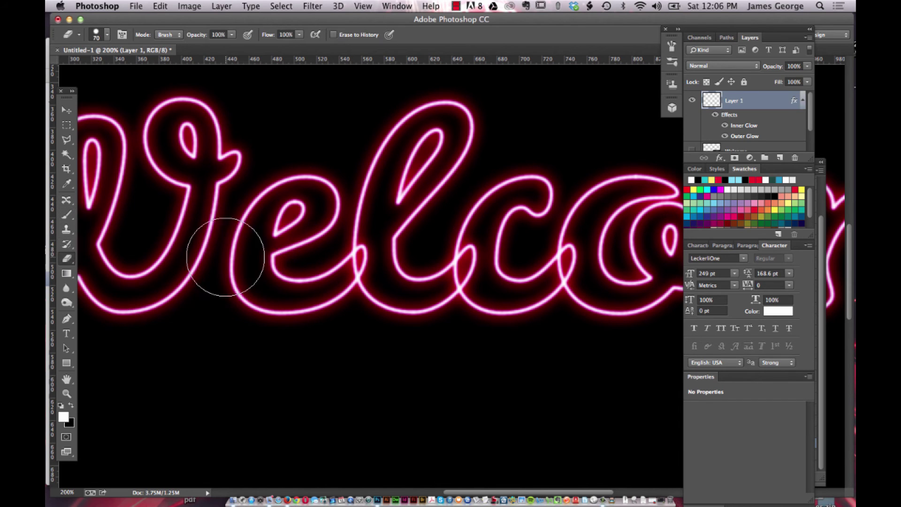
key("bracketleft")
key("bracketleft")
key("bracketleft")
key("bracketleft")
key("bracketleft")
key("bracketleft")
key("bracketleft")
key("bracketleft")
key("bracketleft")
key("bracketleft")
key("bracketleft")
key("bracketleft")
key("bracketleft")
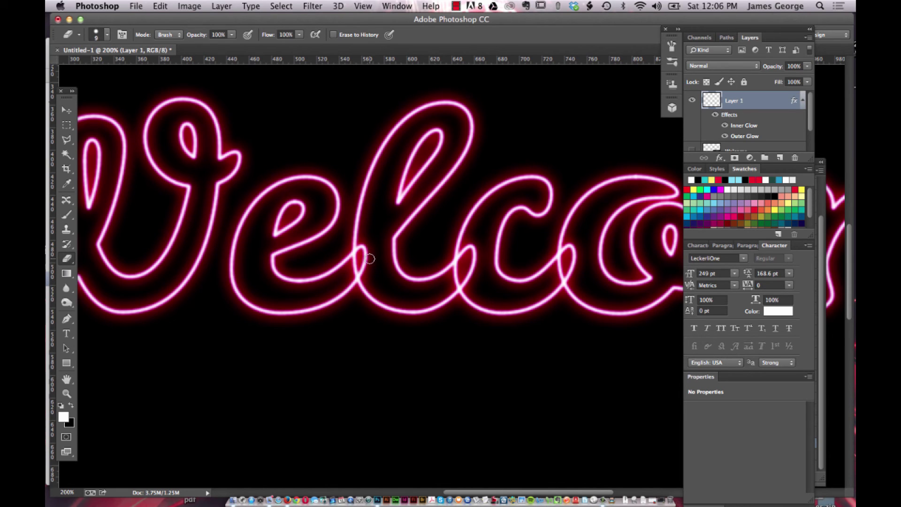
left_click(105, 35)
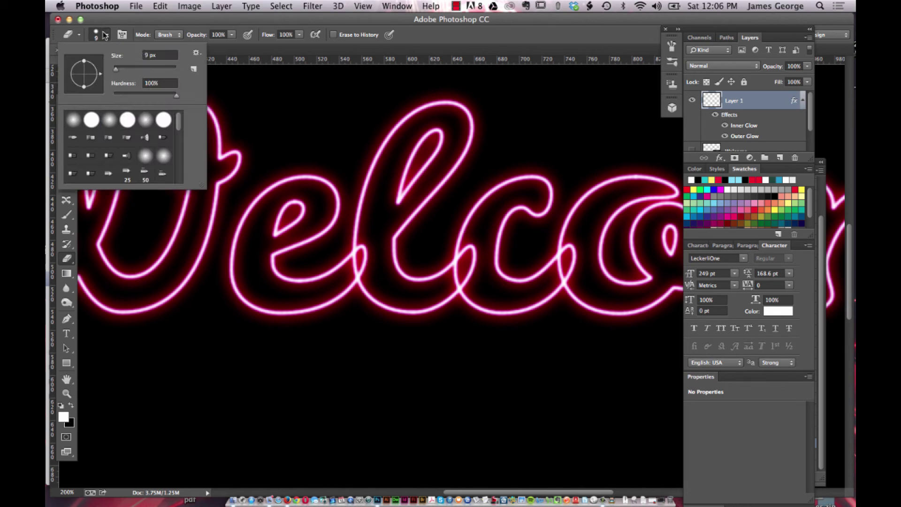
left_click(248, 54)
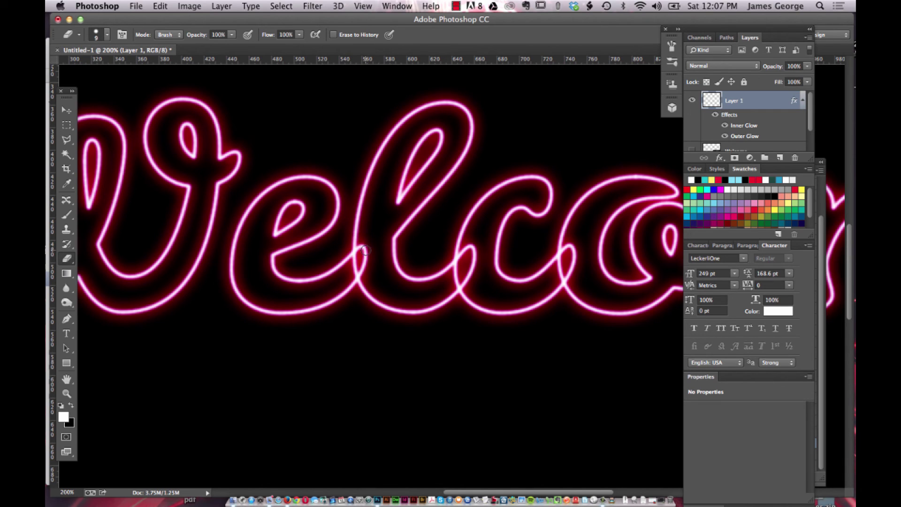
Erase the neon line where the l crosses the e's tail, cleaning up the leftover spike.
left_click(364, 253)
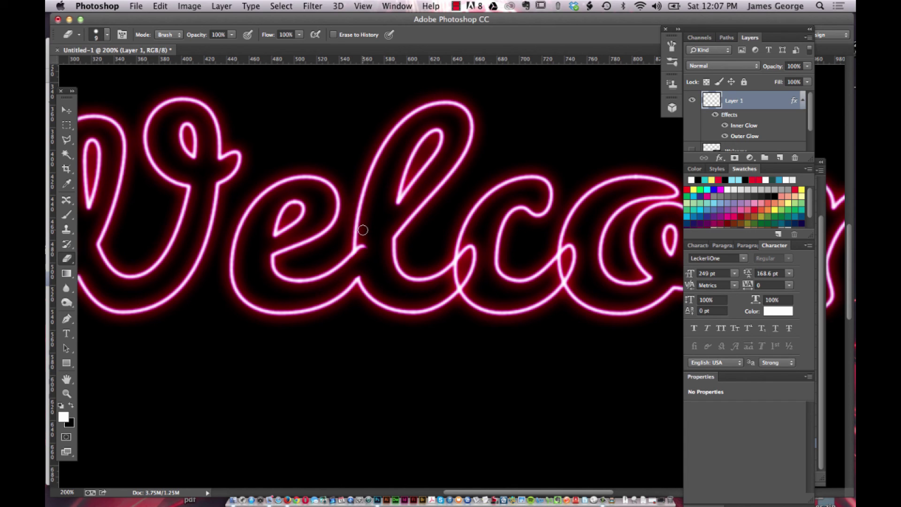
left_click_drag(363, 230, 358, 252)
left_click_drag(365, 224, 362, 249)
Zoom out twice to 66.7% so the whole Welcome word is visible.
key("super+minus")
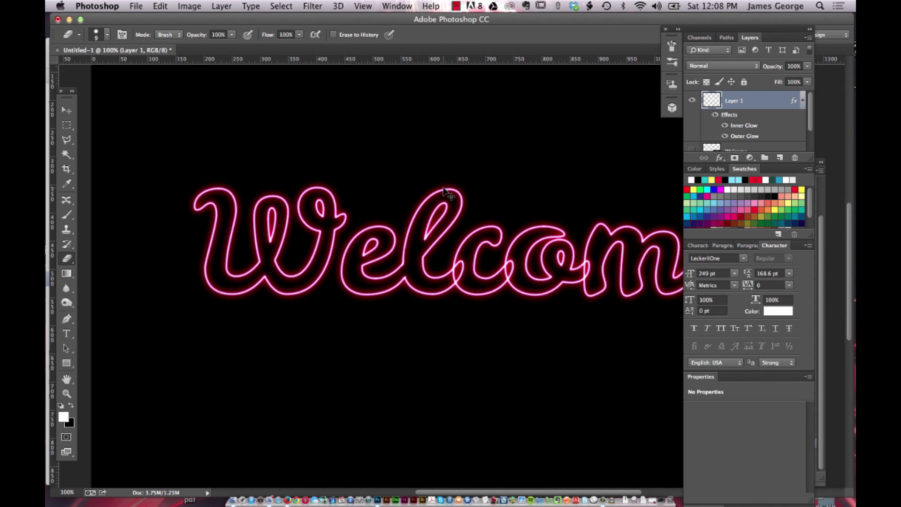
key("super+minus")
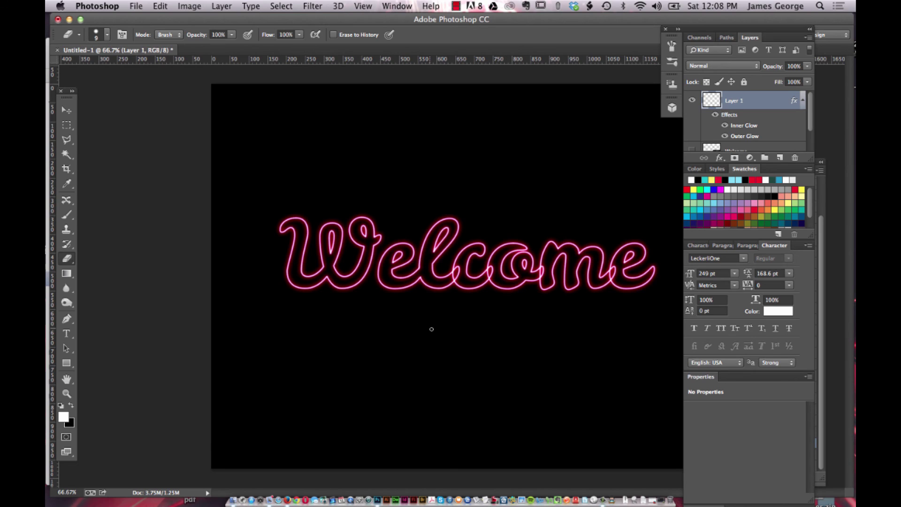